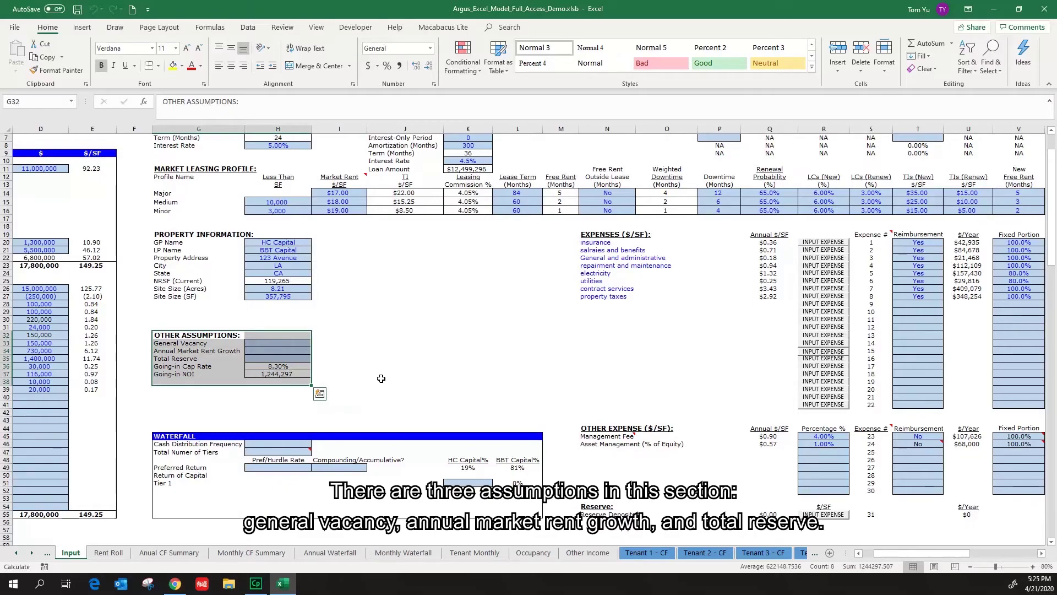
Step: Enter 8% as General Vacancy in H33 and recalculate, giving an 8.27% cap rate and 1,239,814 NOI
click(195, 344)
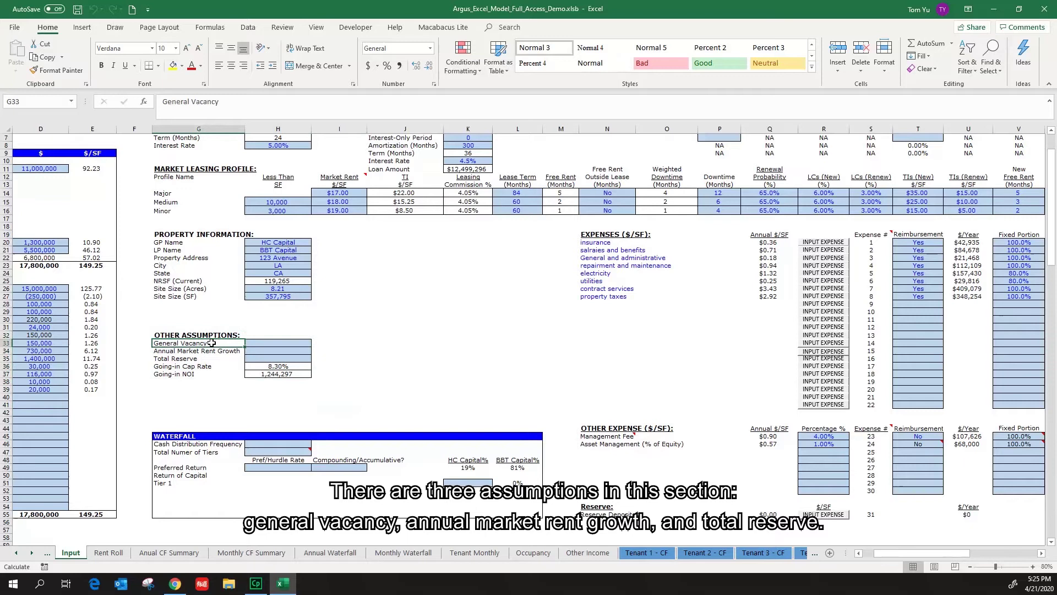
drag(211, 344, 211, 359)
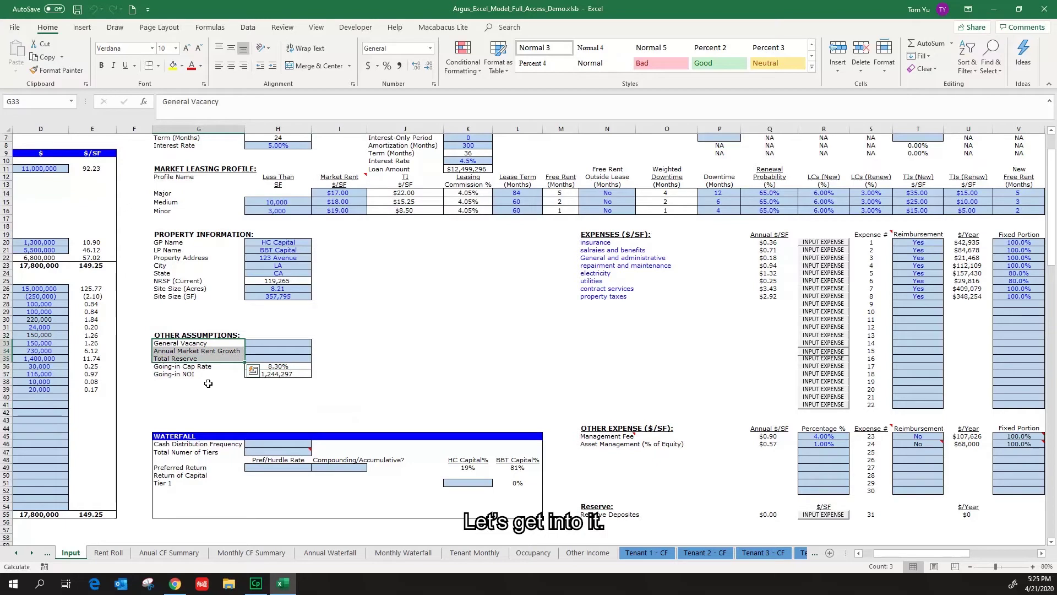
click(265, 342)
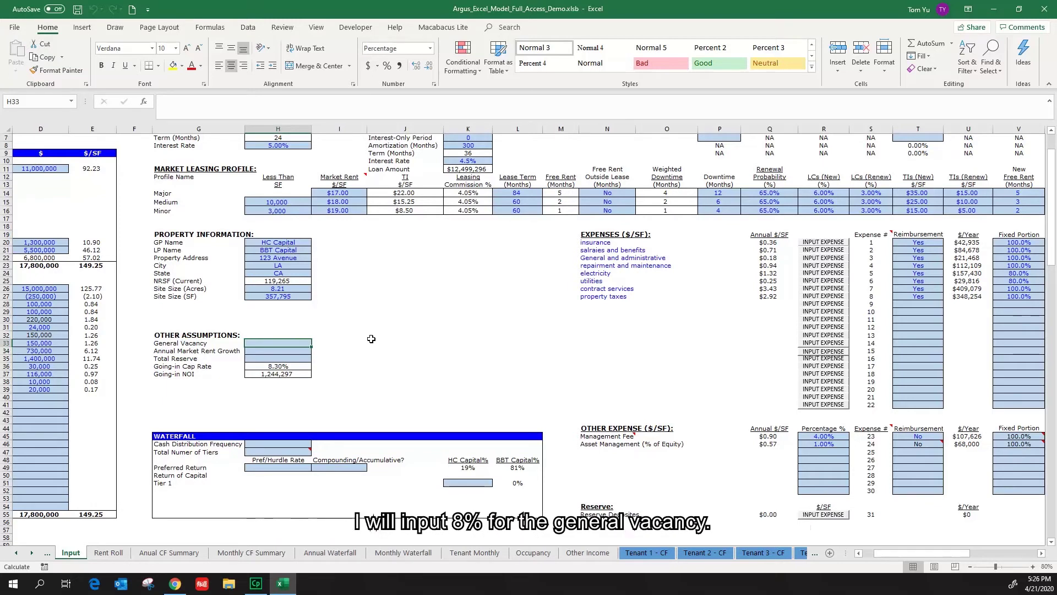
text(8)
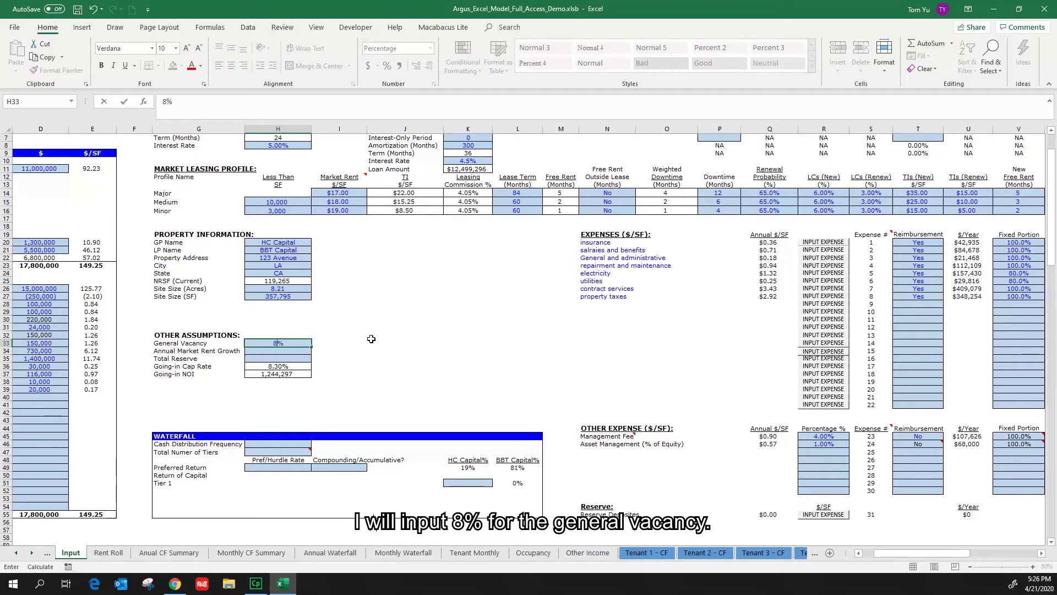
key(ctrl+Return)
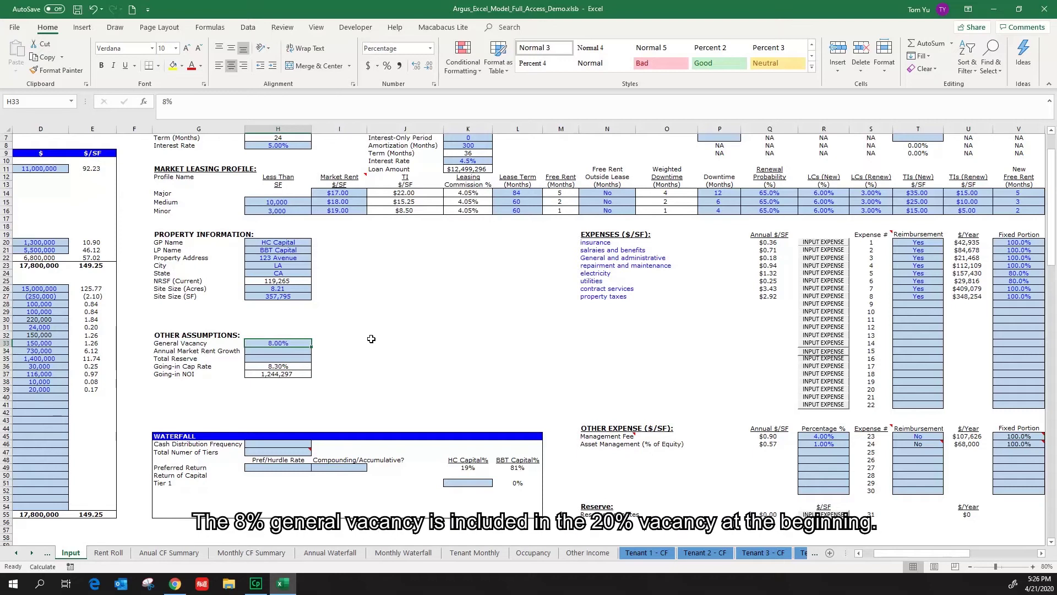
key(F9)
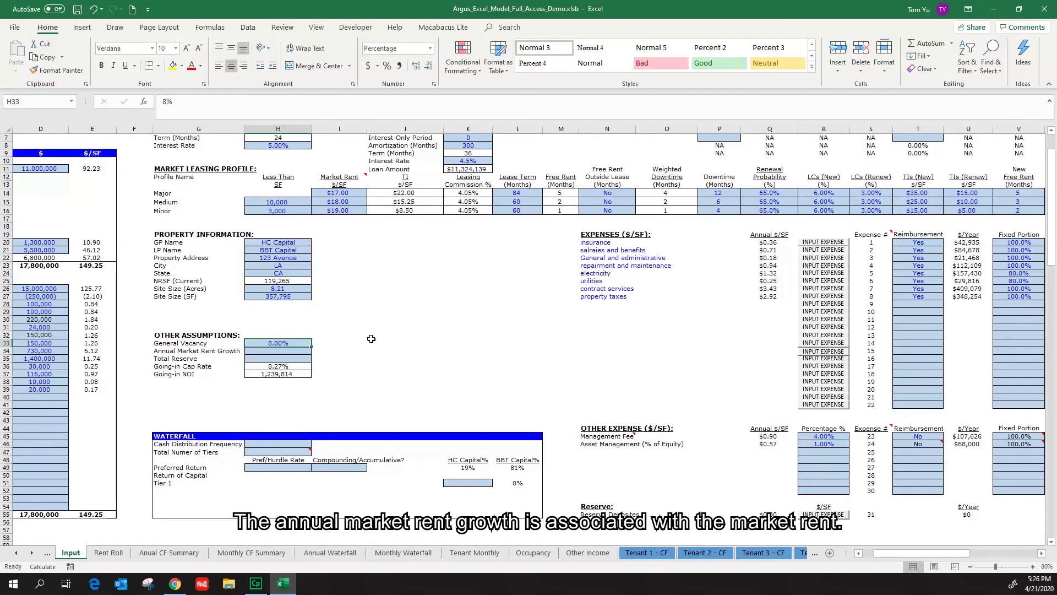
Step: Enter 3% as Annual Market Rent Growth in H34, letting the macro raise the loan to $11,357,935
key(Down)
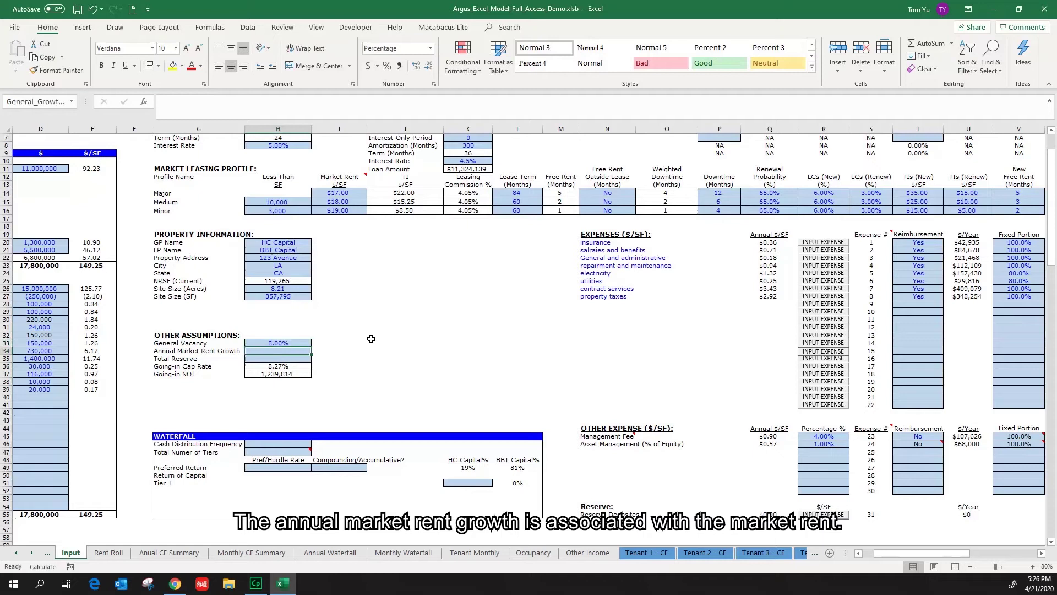
drag(337, 177, 338, 213)
click(271, 351)
text(3%)
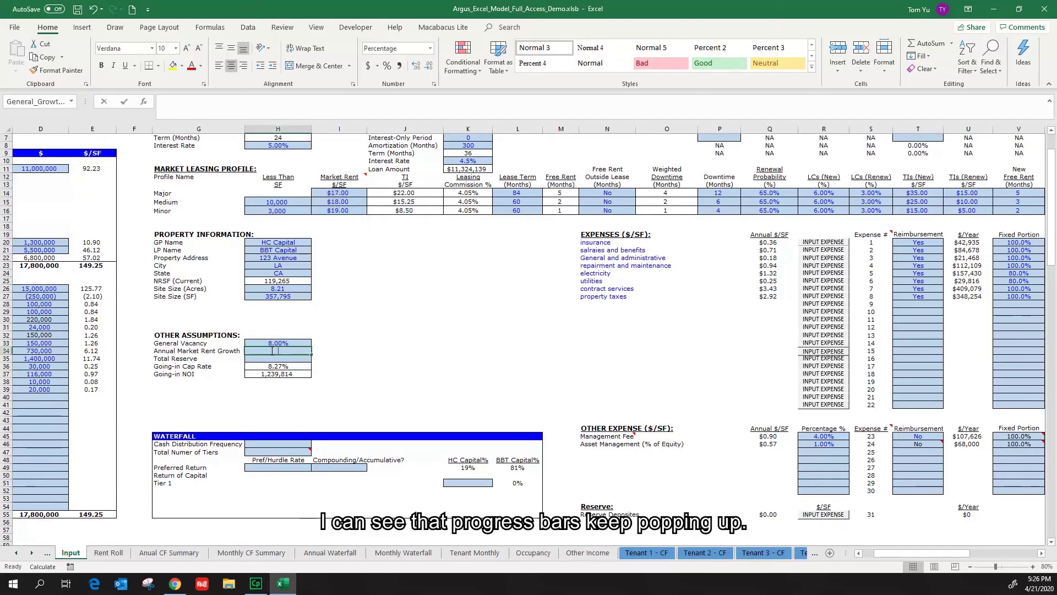
key(Return)
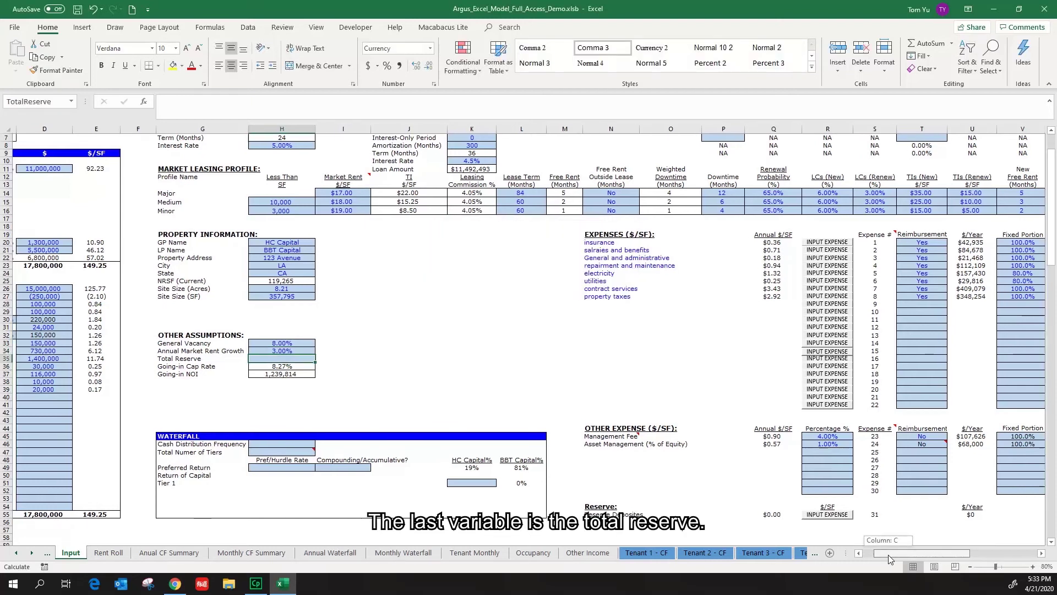
Step: Enter =D34+D35 as Total Reserve in H35 ($2,130,000) and view the Anual CF Summary sheet
drag(887, 554, 881, 554)
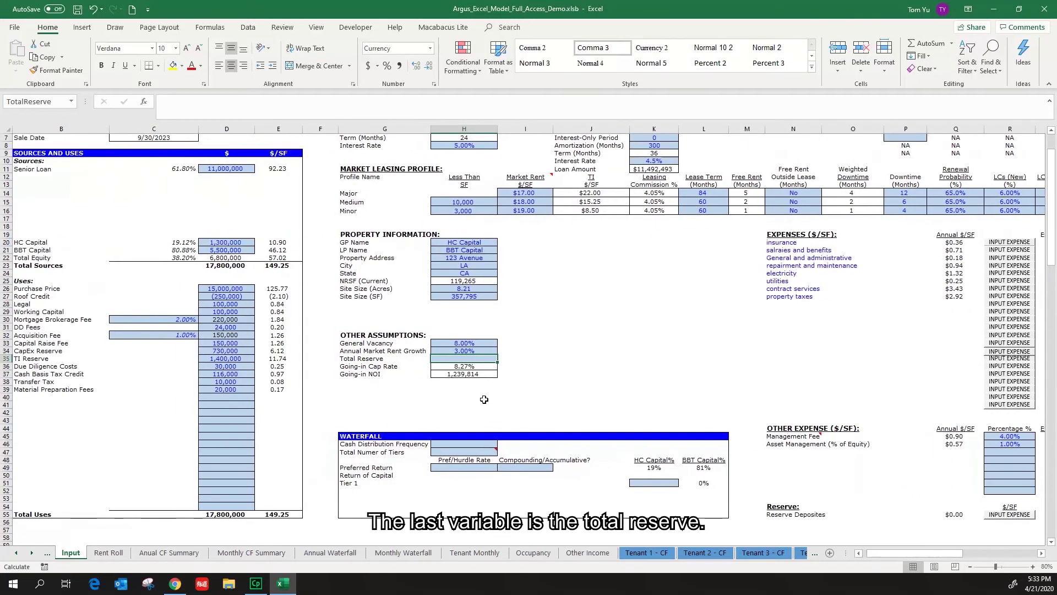
click(468, 359)
text(=)
key(Left)
key(Left)
key(Left)
key(Left)
key(Left)
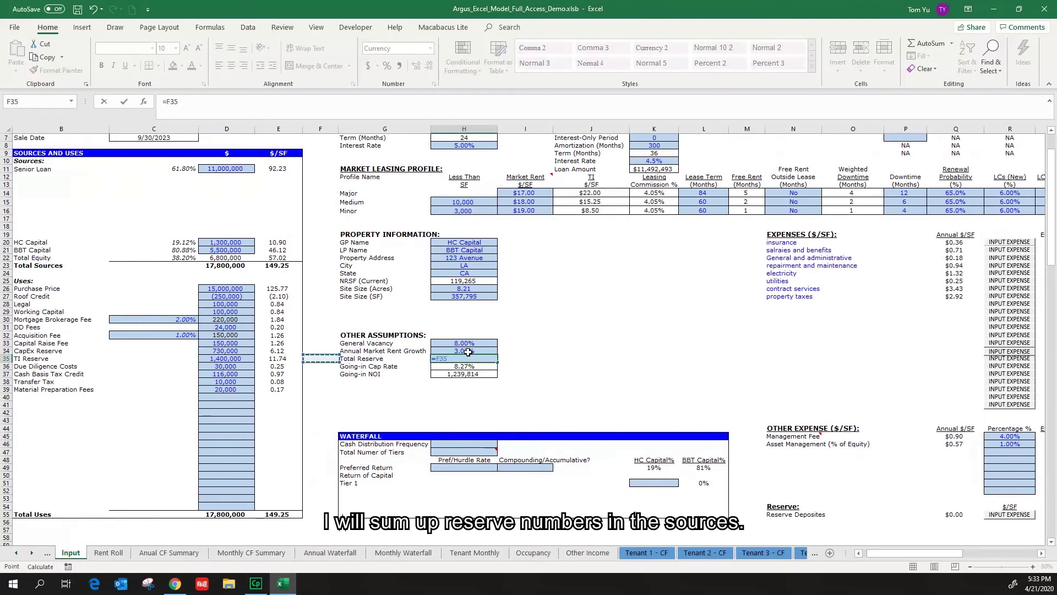
key(Left)
key(Up)
key(Right)
key(Right)
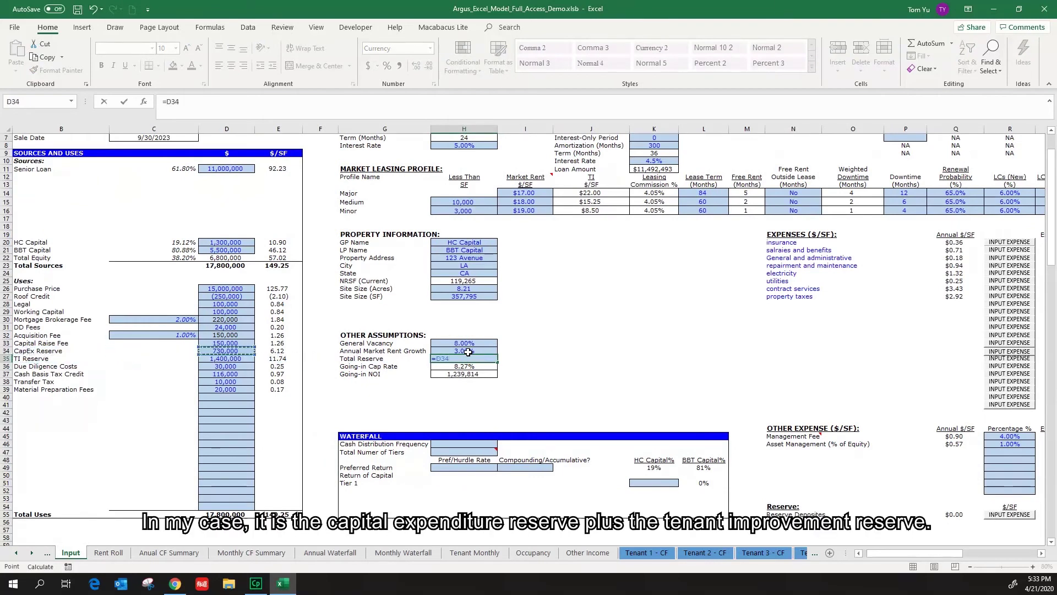
text(+)
key(Left)
key(Left)
key(Left)
key(Left)
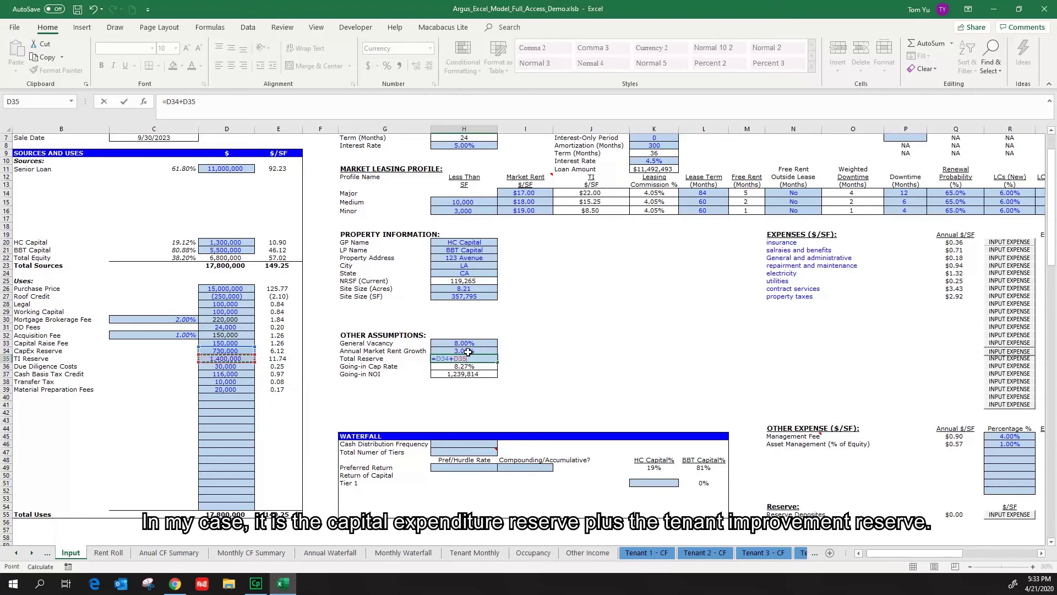
key(ctrl+Return)
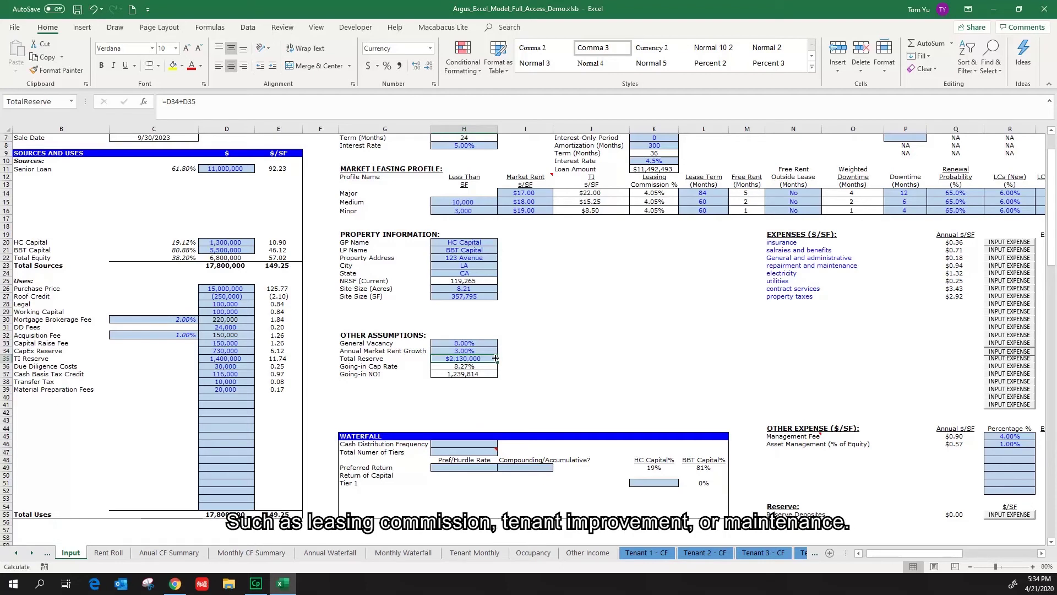
click(372, 553)
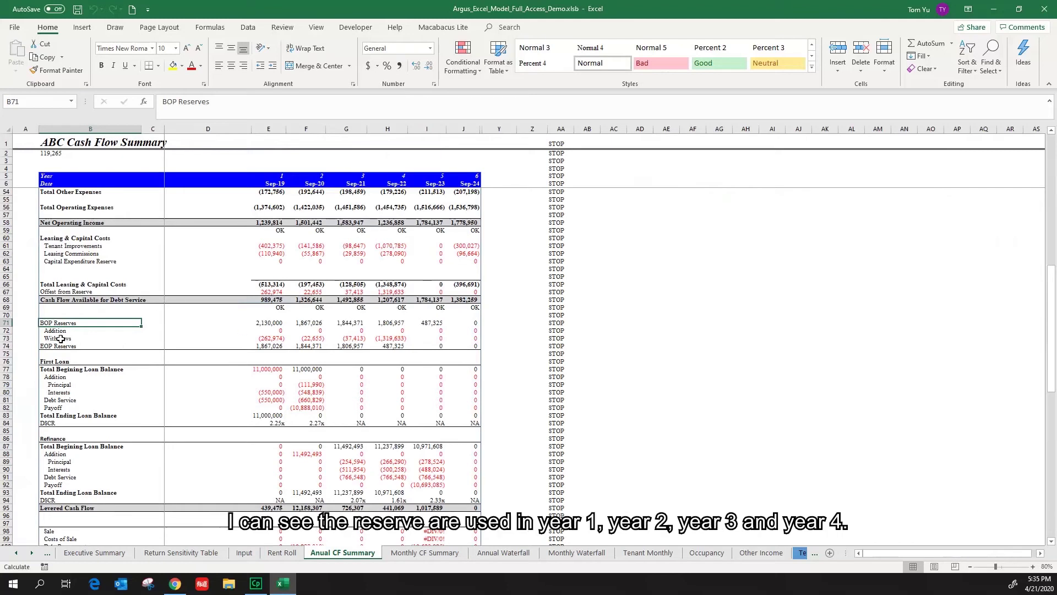
Step: Select the reserve Withdraws row, then the Return of Reserve row showing 487,325 in year 5
click(117, 338)
drag(116, 338, 399, 338)
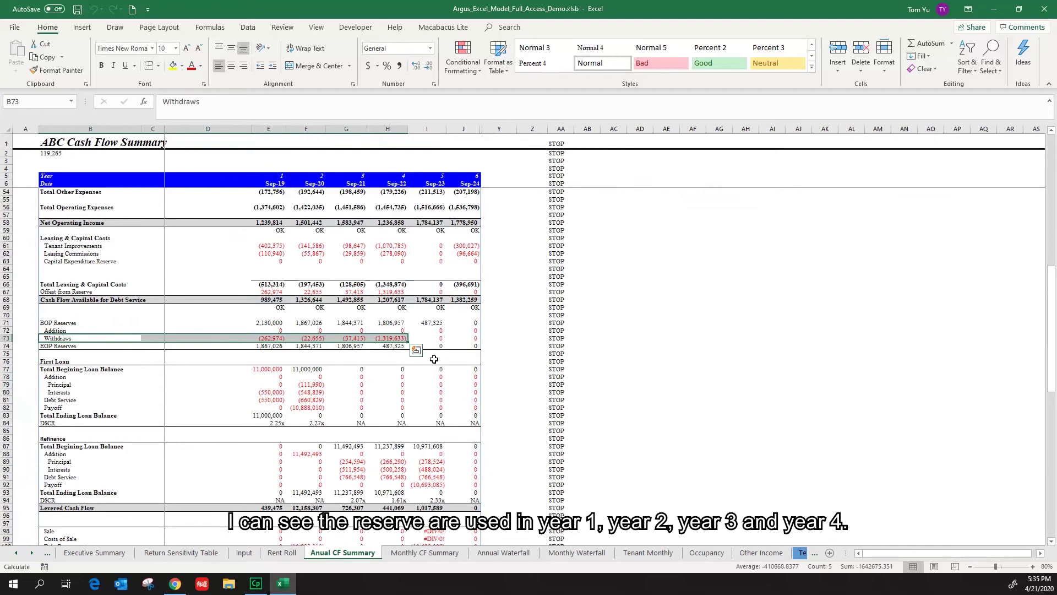
scroll(434, 359, down, 2)
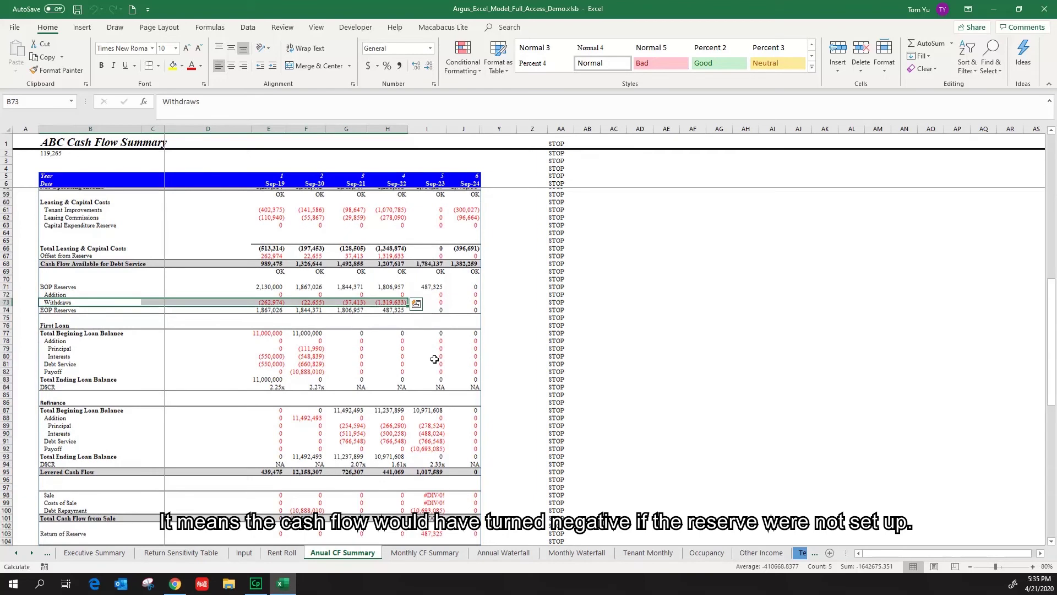
scroll(434, 359, down, 1)
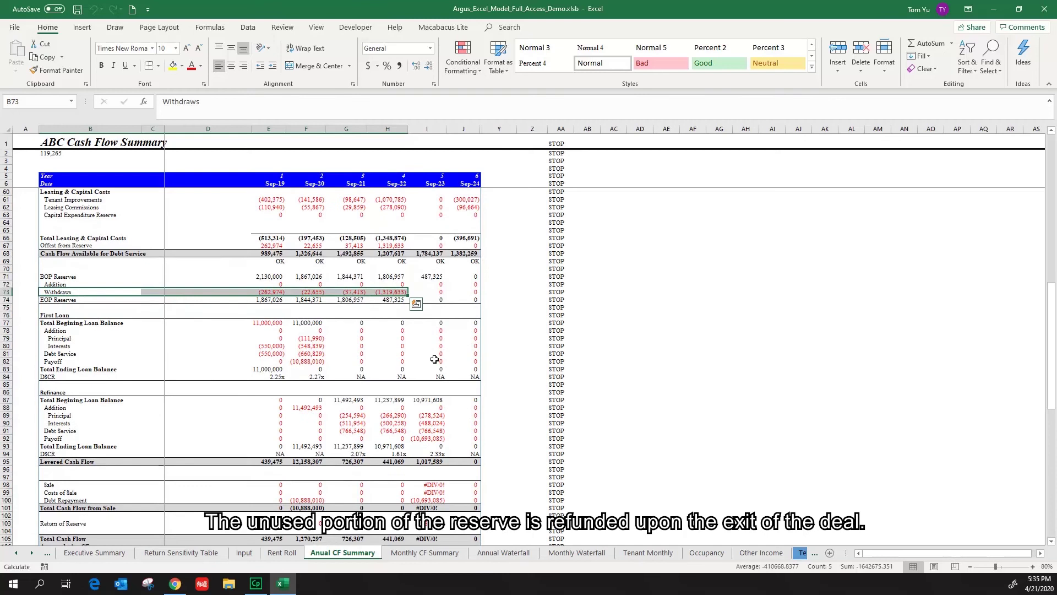
scroll(435, 359, down, 1)
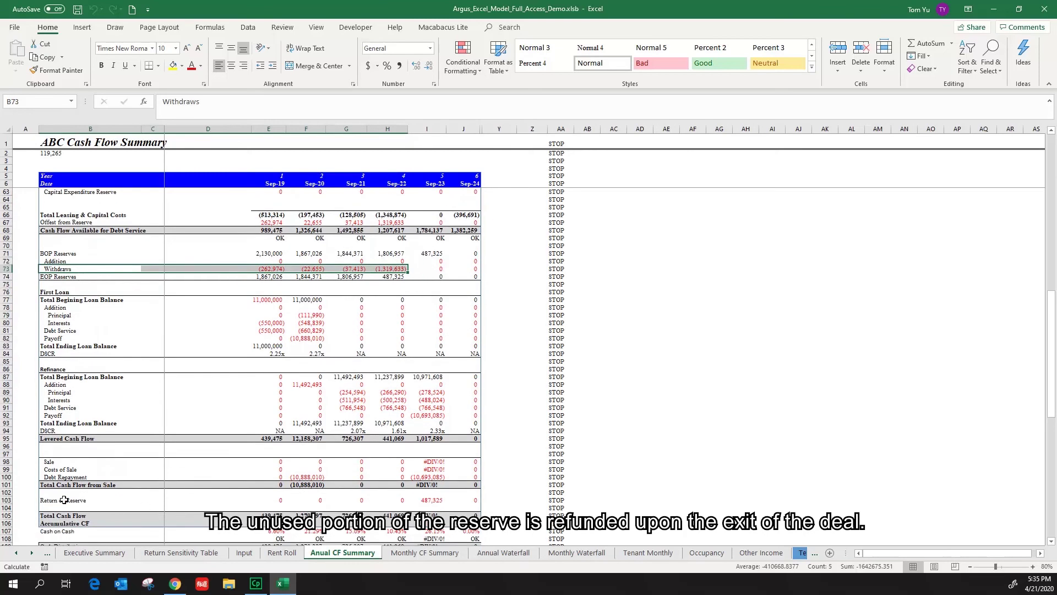
drag(65, 499, 438, 499)
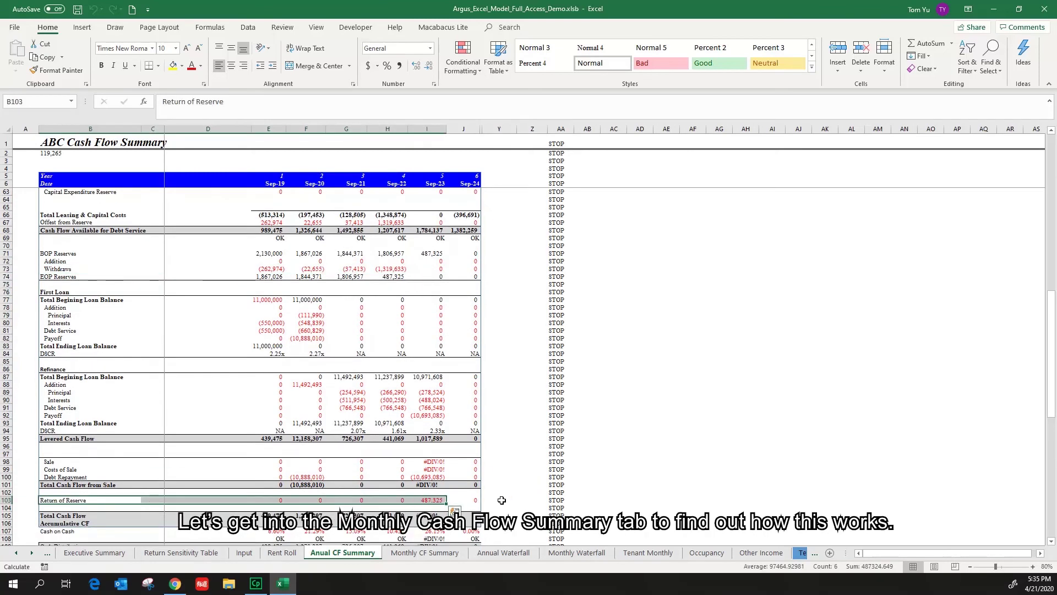
Step: On Monthly CF Summary, inspect month 8 leasing costs and the reserve Addition and Withdraws rows
click(444, 553)
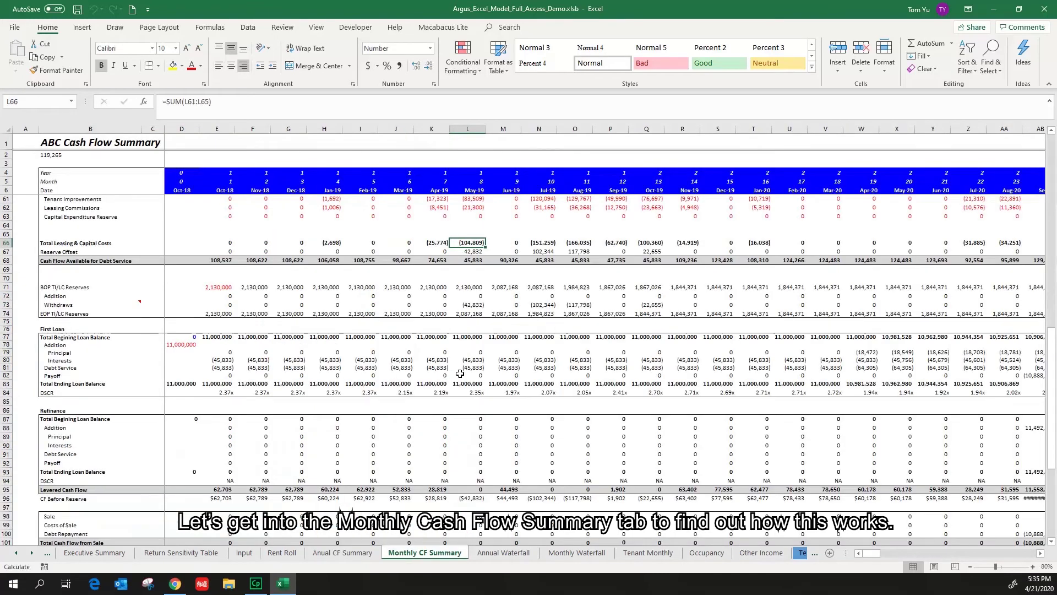
click(479, 180)
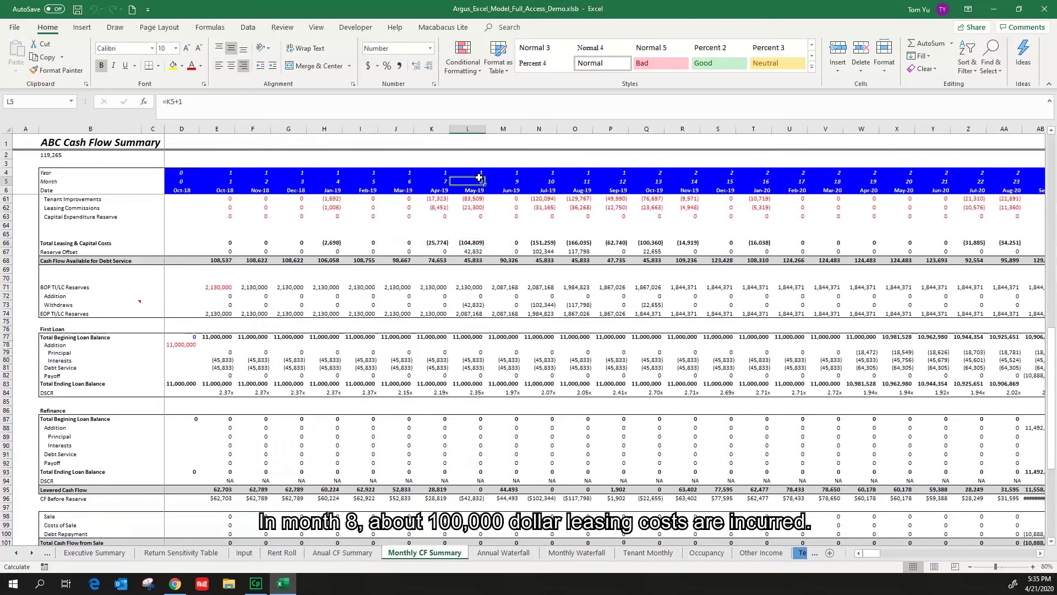
click(474, 243)
drag(474, 243, 476, 232)
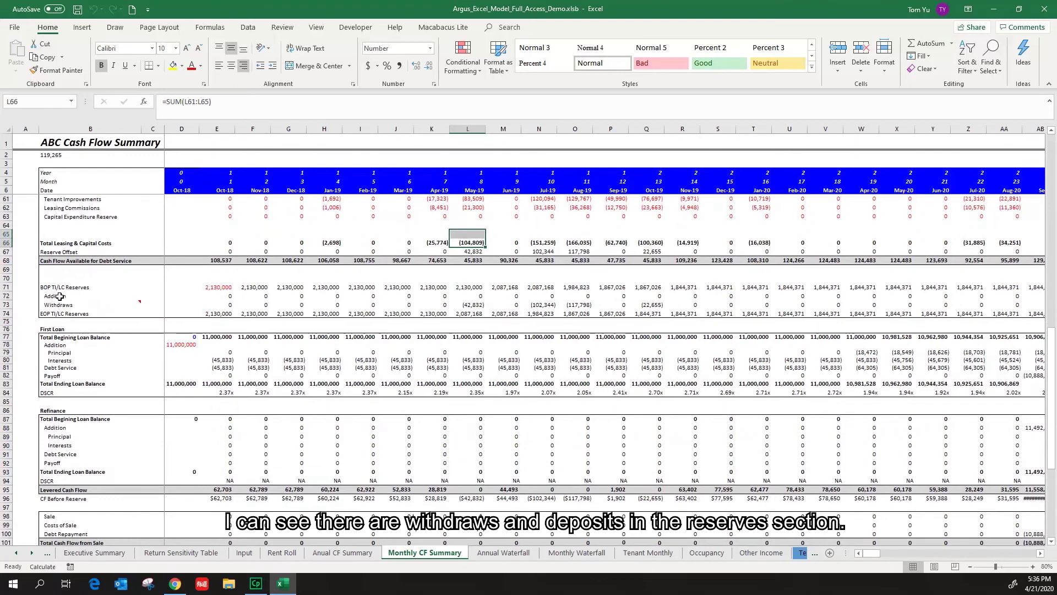
drag(59, 296, 464, 310)
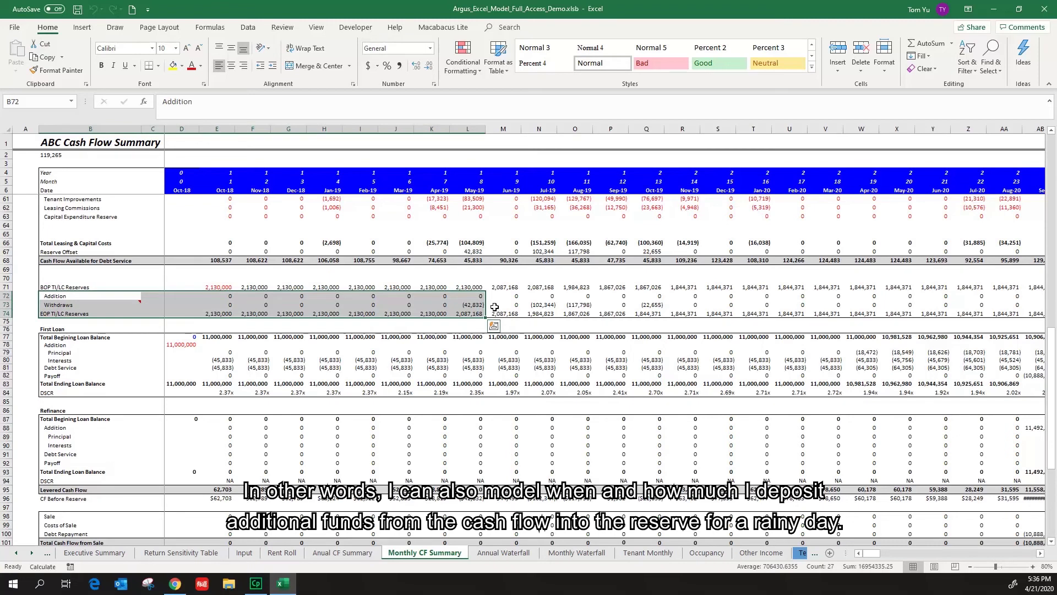
Step: Fill the Reserve Deposites schedule with $0.50/SF for all months and years ($59,633/year) and save
click(247, 553)
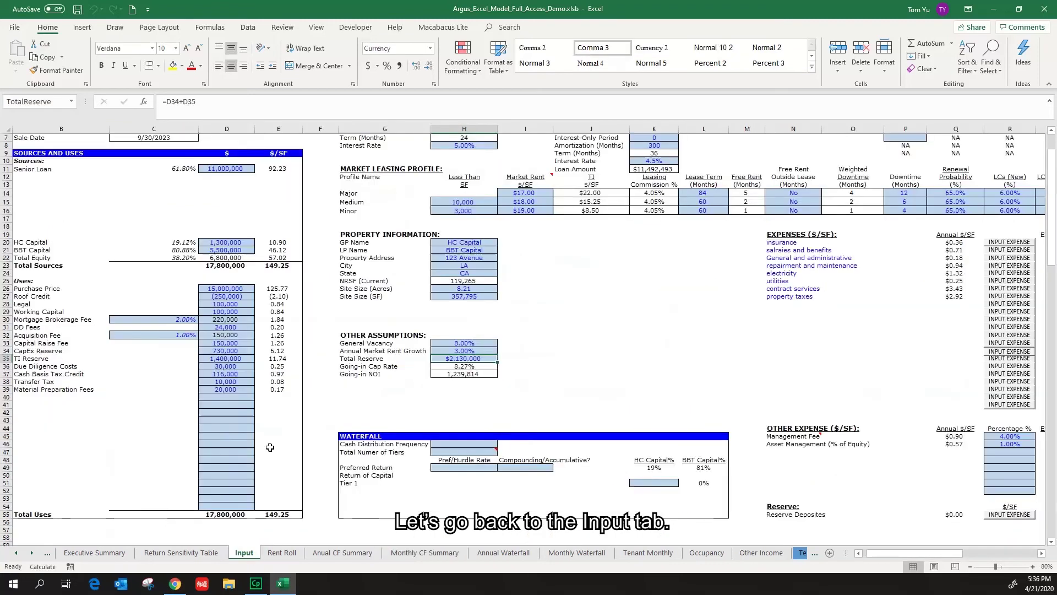
drag(878, 553, 885, 552)
scroll(642, 483, down, 1)
click(628, 492)
scroll(629, 491, down, 1)
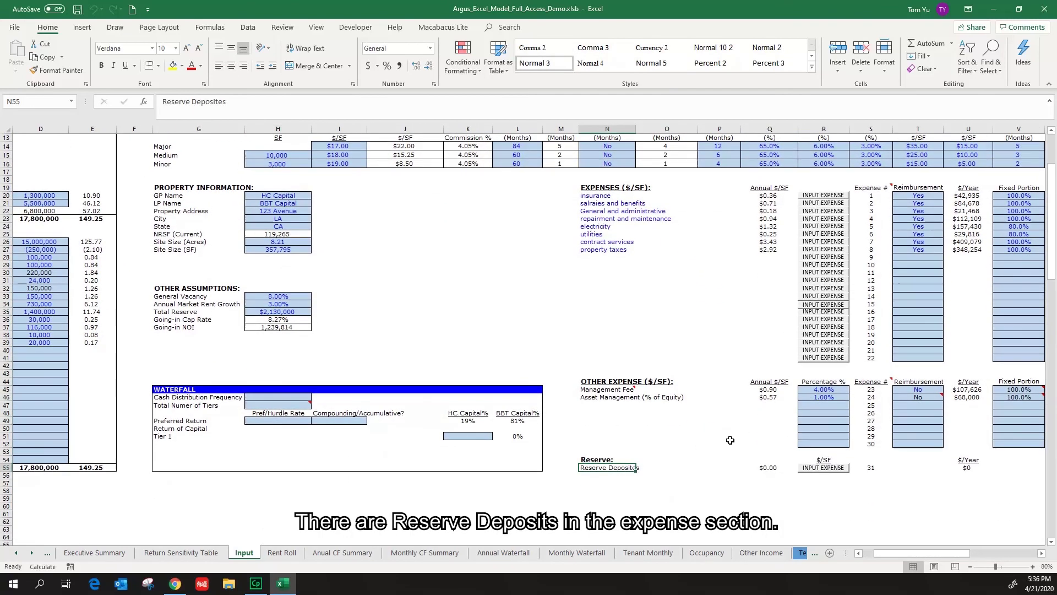
click(819, 472)
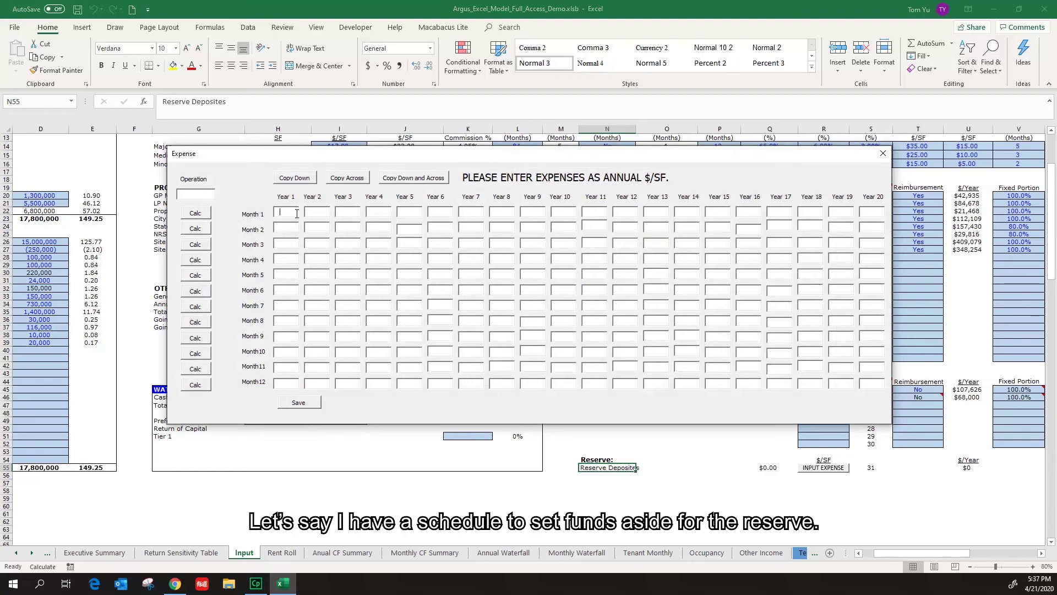
text(0.5)
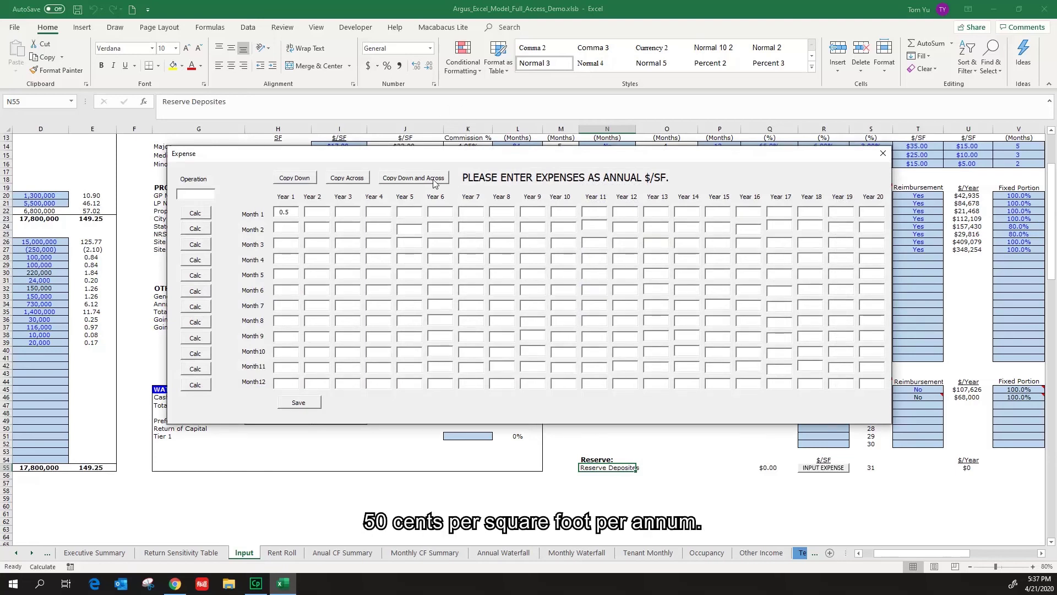
click(431, 180)
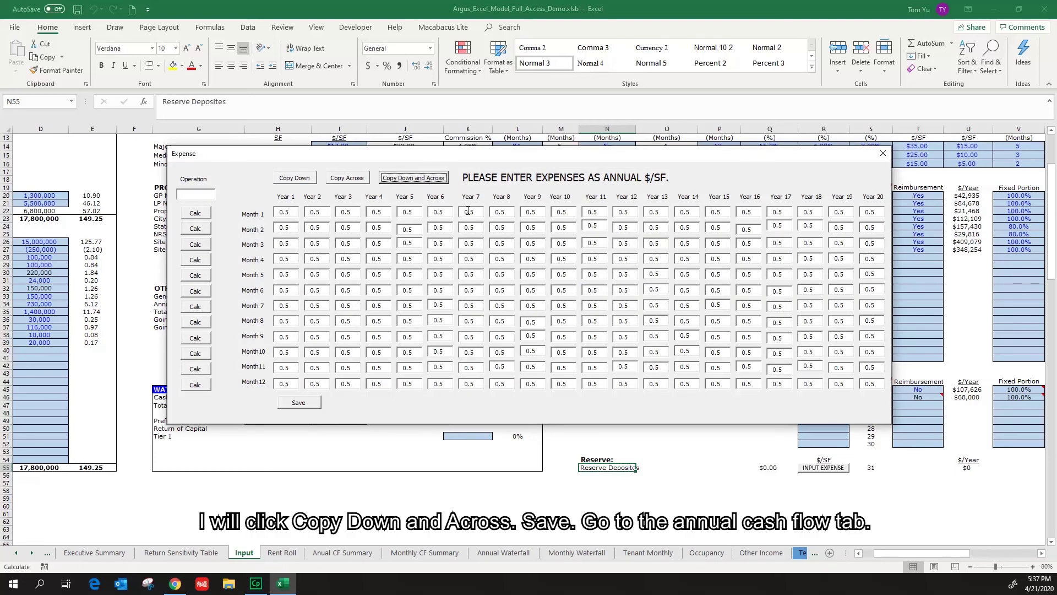
click(305, 403)
click(305, 402)
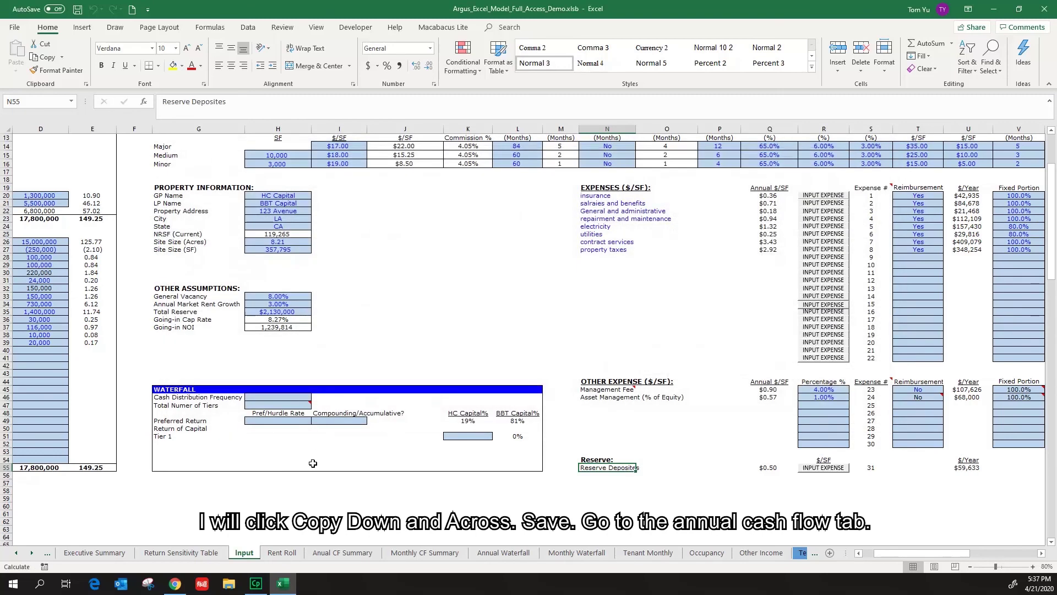
click(342, 553)
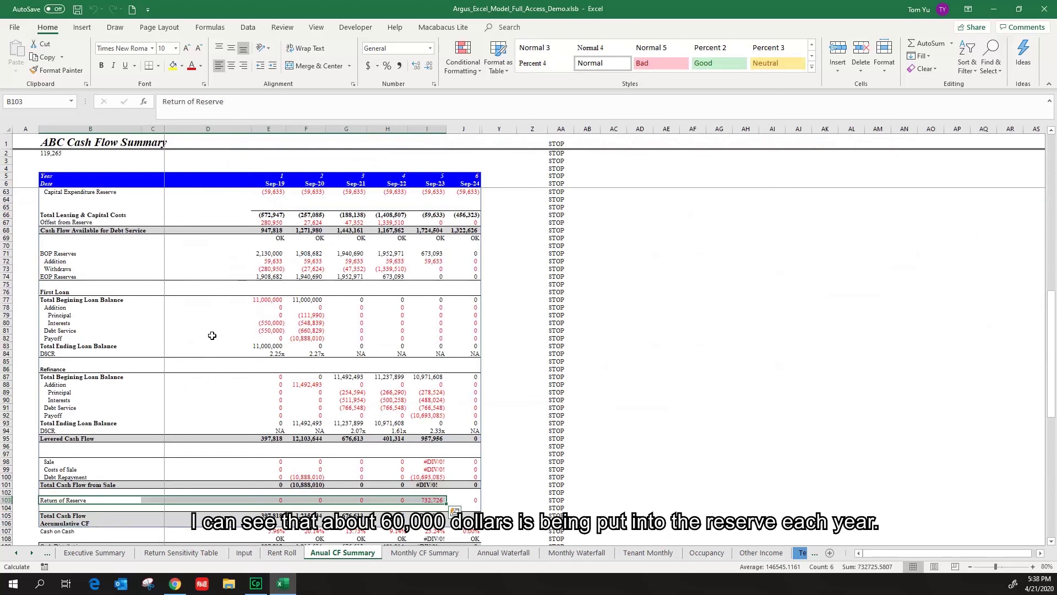
drag(51, 261, 428, 261)
Step: Change the Reserve Deposites schedule to 0 for all months and years and save it
click(252, 557)
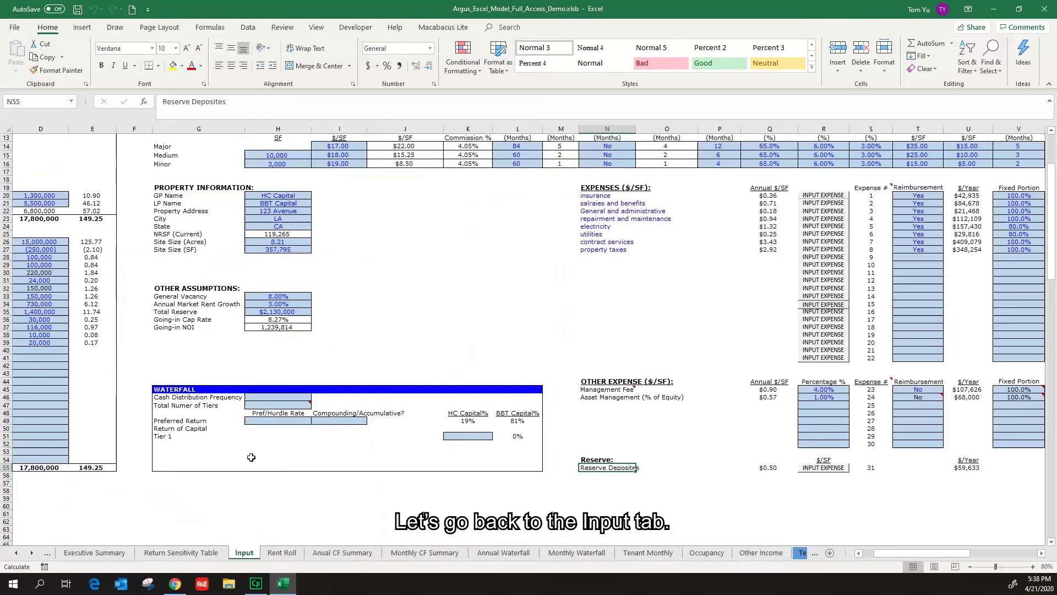
click(823, 467)
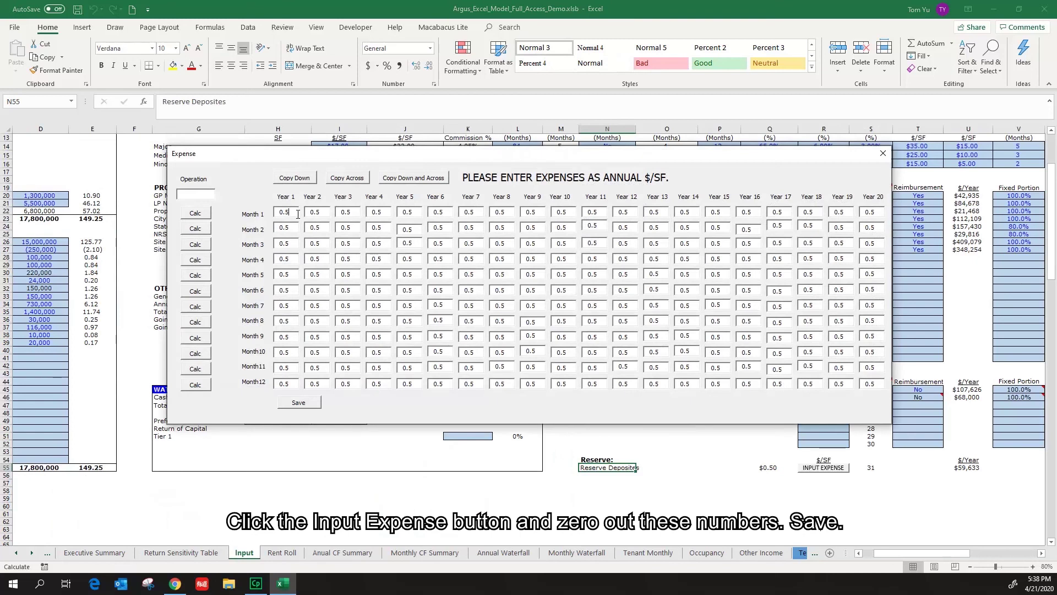
key(BackSpace)
key(BackSpace)
click(394, 180)
click(300, 402)
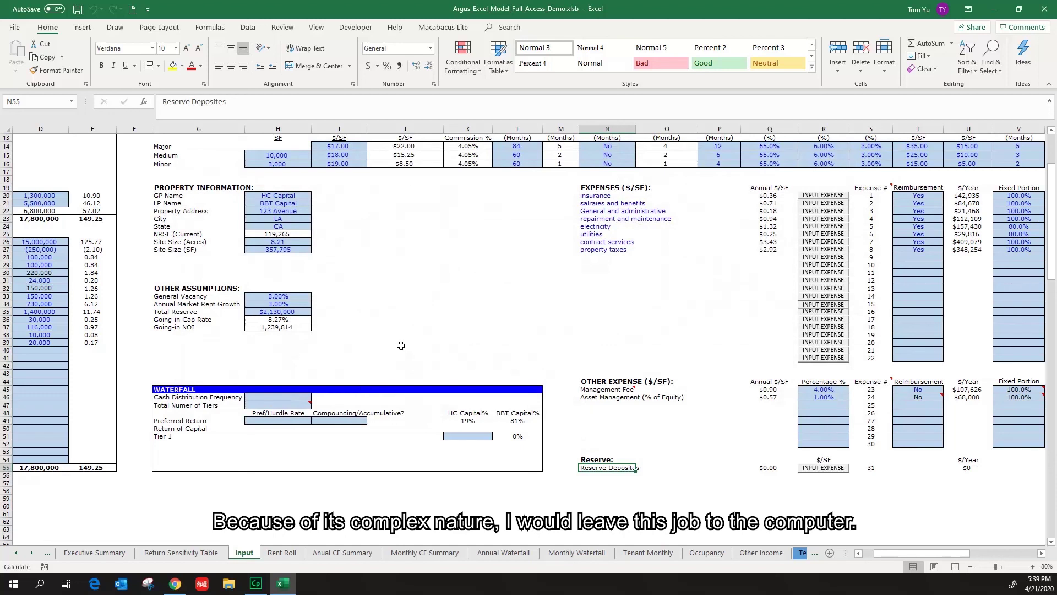
Step: Return to the top-left of the Input sheet and select D3:F9 around the FIX EVERYTHING! button
scroll(401, 345, up, 5)
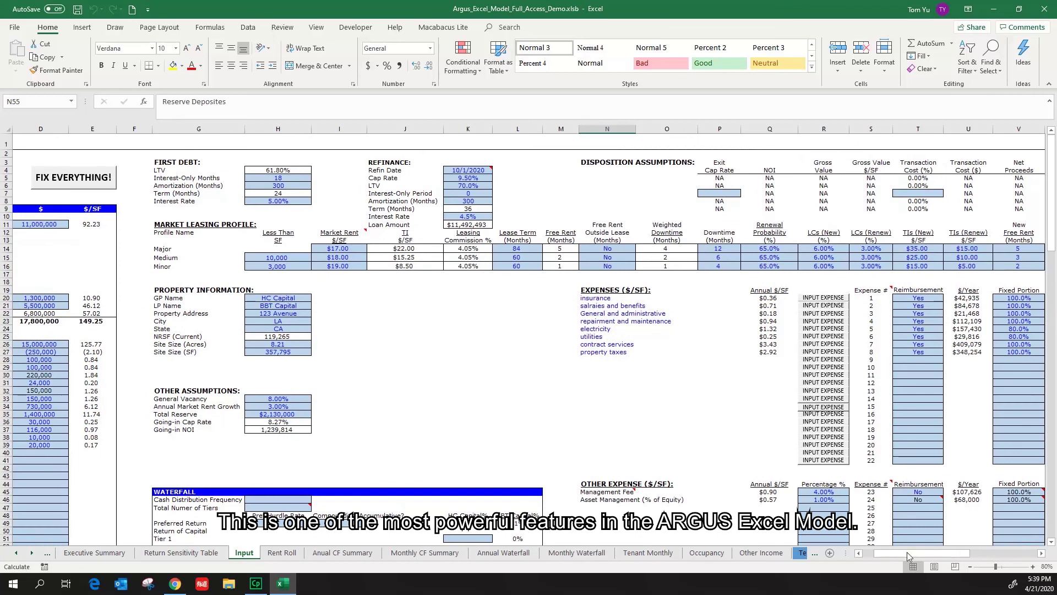
scroll(905, 551, left, 3)
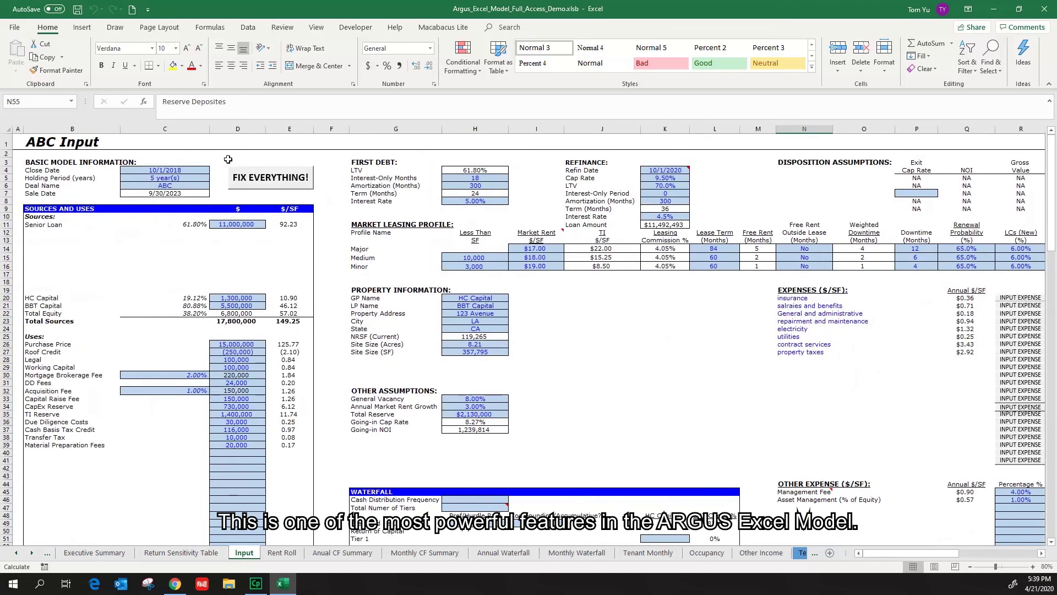
drag(217, 160, 322, 196)
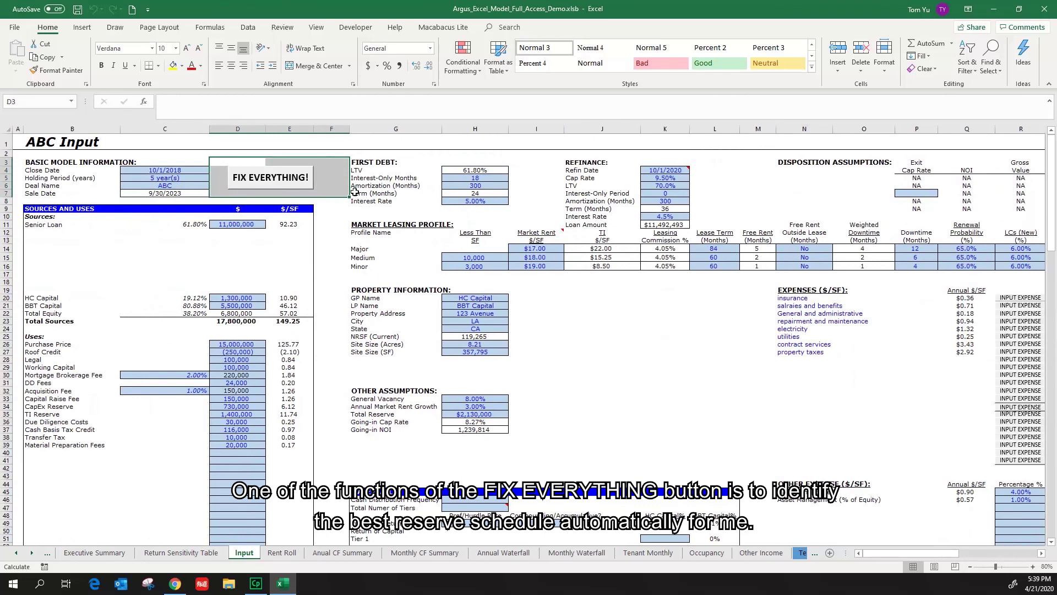